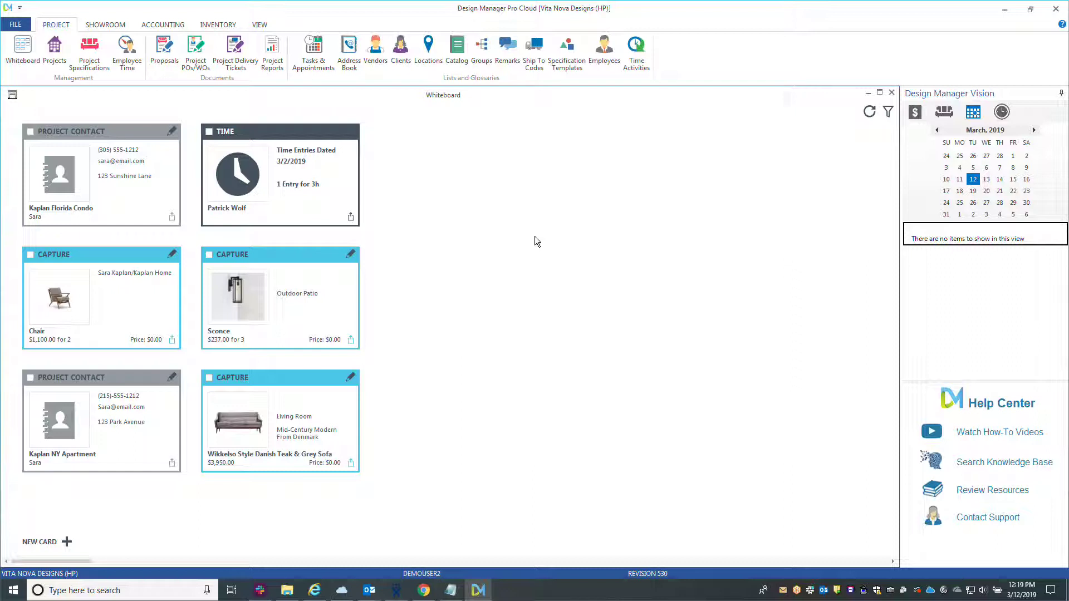
Assign the Wikkelso sofa capture card to the existing project Kaplan Home [KAP01] and save it.
click(350, 378)
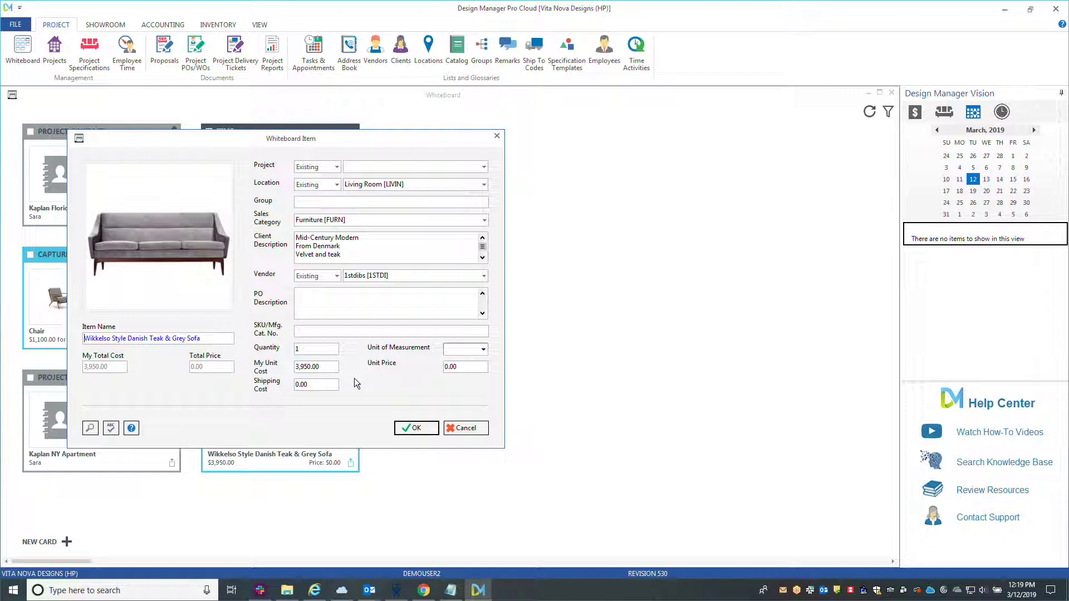
click(338, 168)
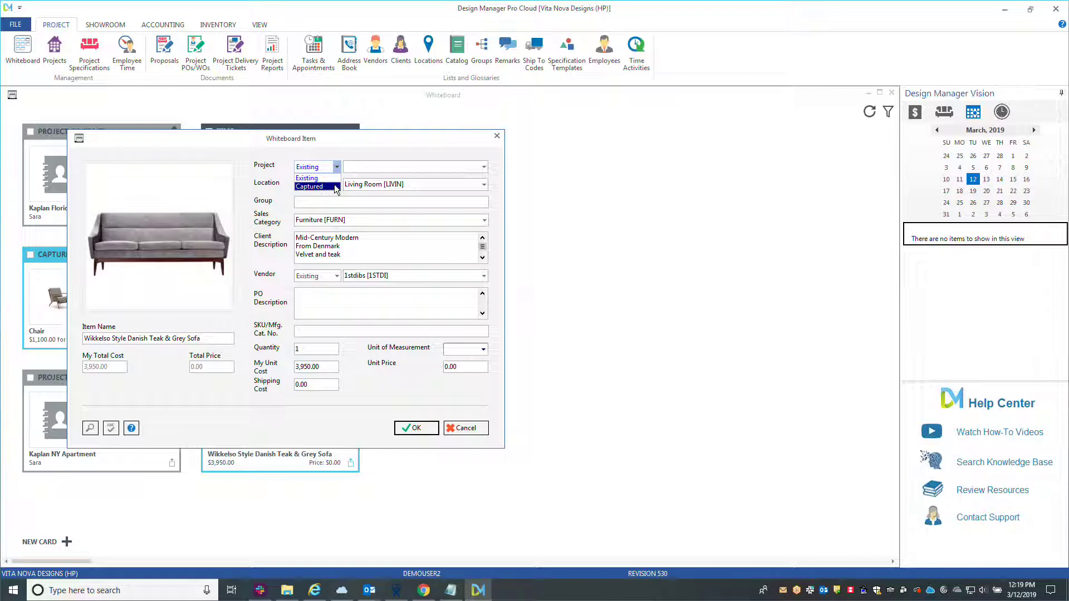
click(363, 165)
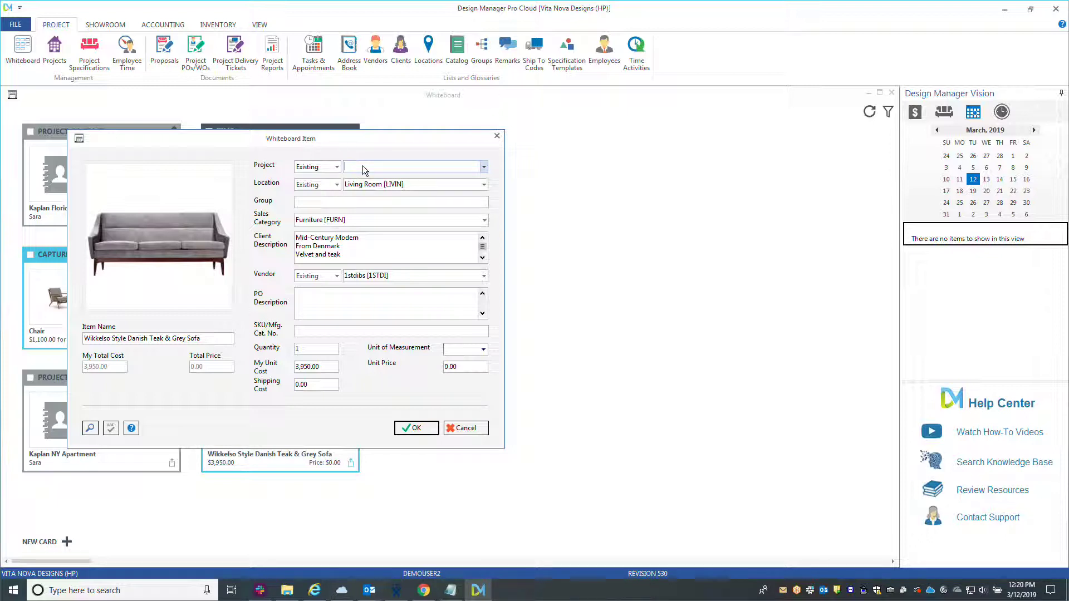
text(k)
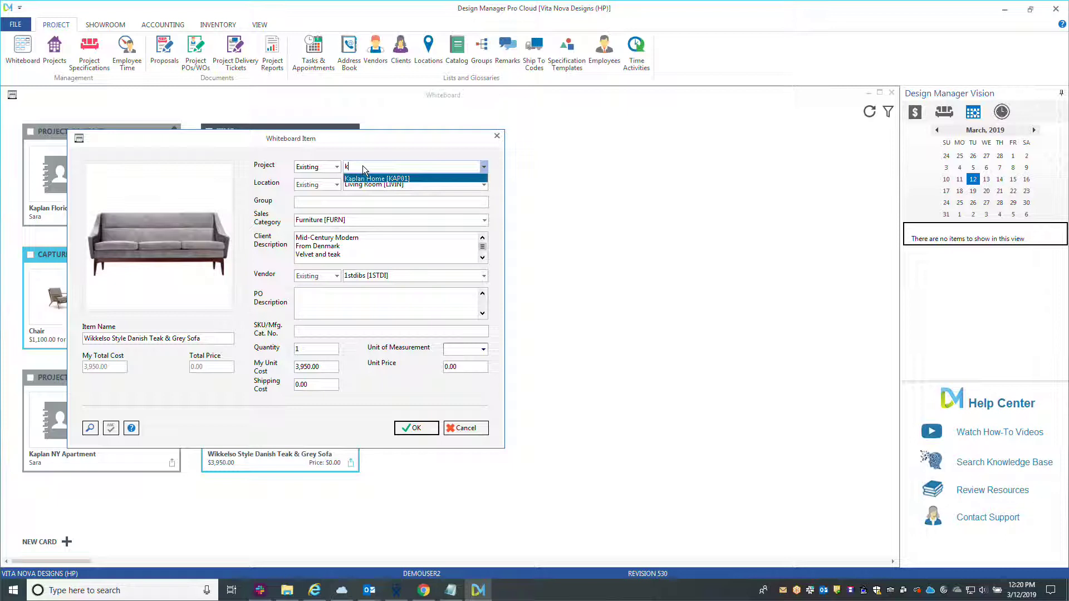
key(Tab)
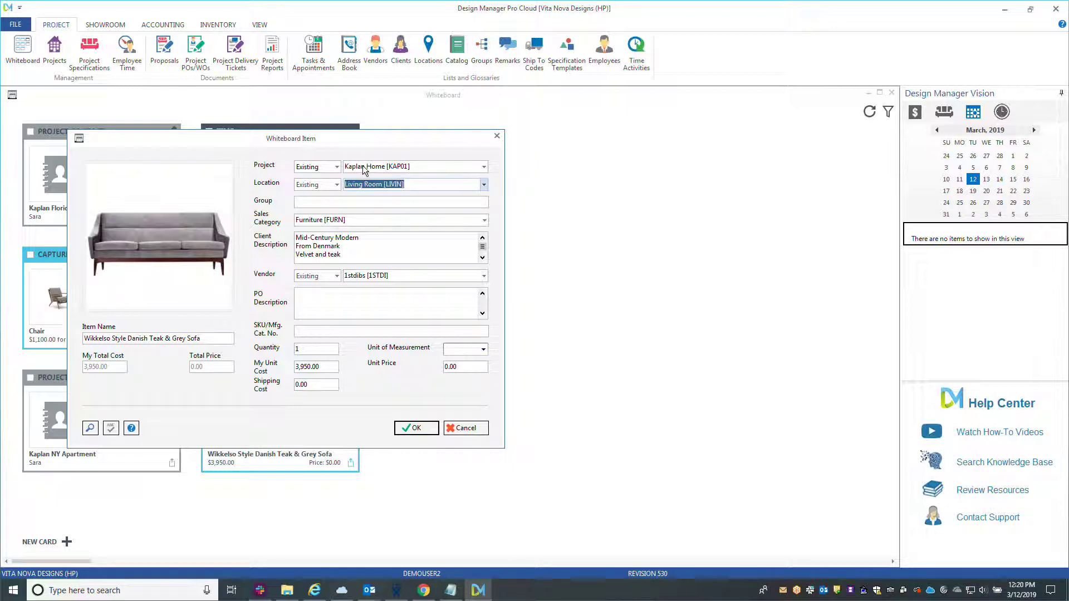
click(426, 434)
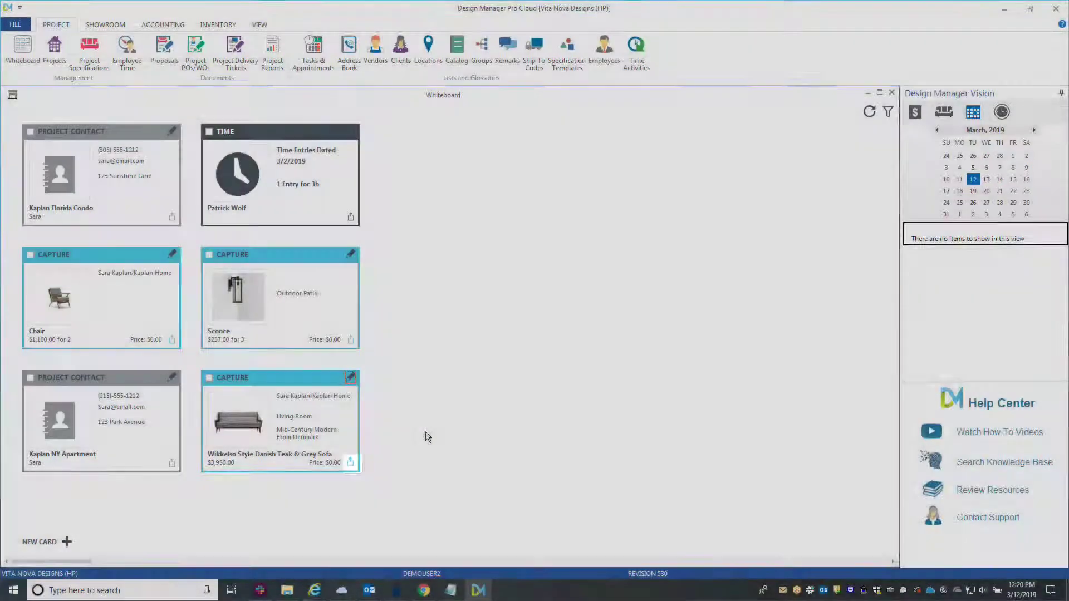
Create project item 0013 from the sofa card via its share options and open the new item.
click(357, 462)
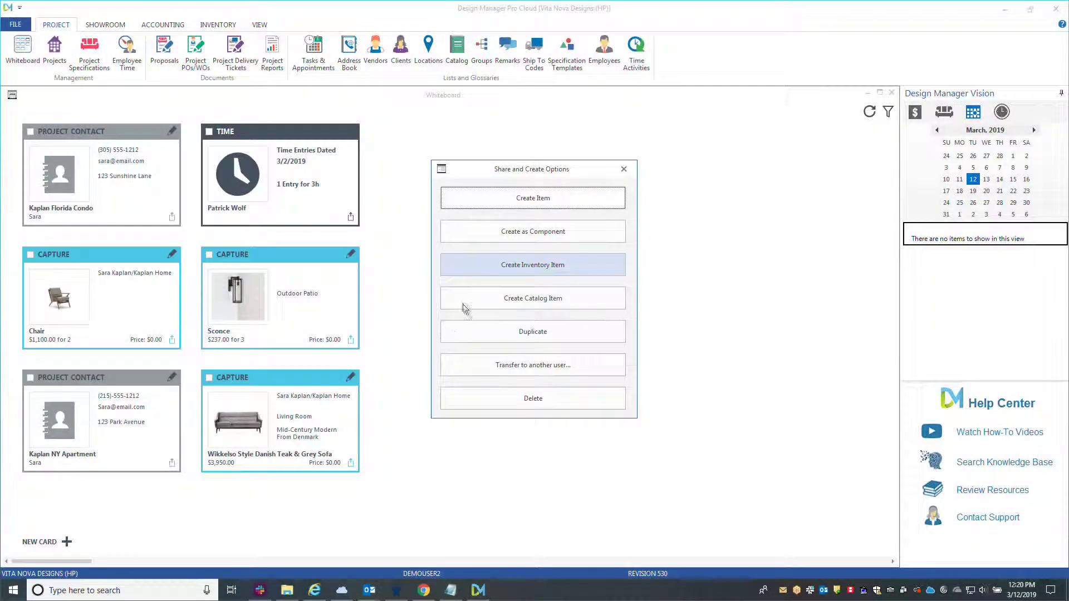
click(533, 199)
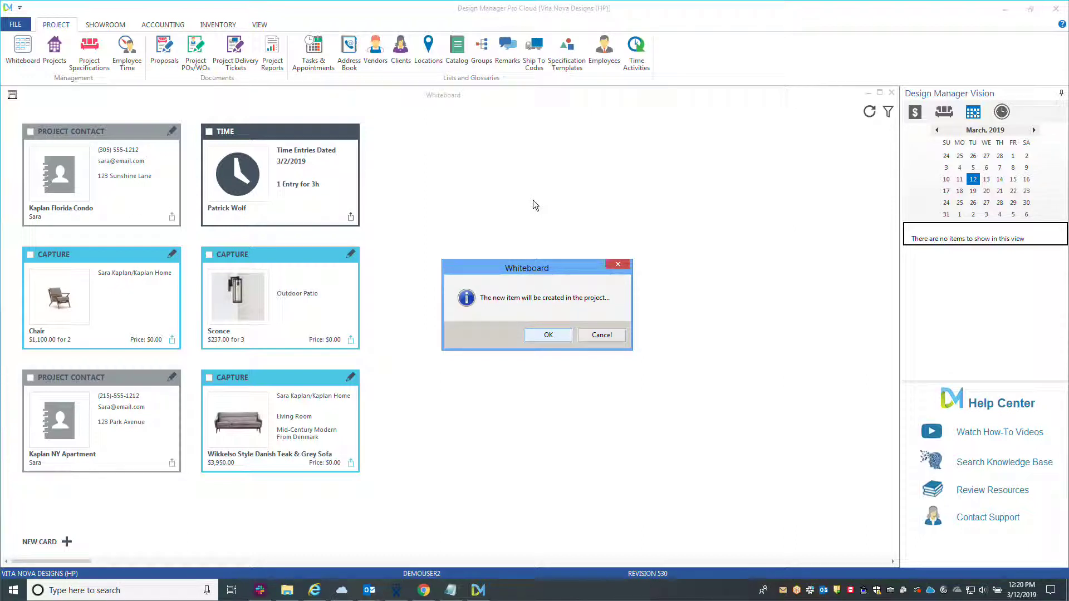
click(557, 335)
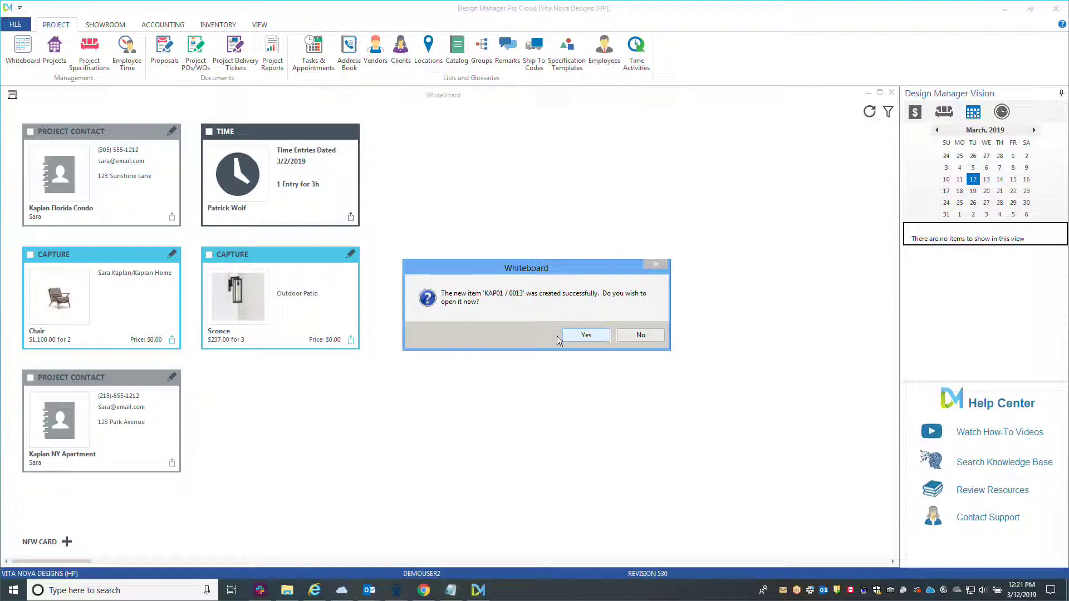
click(577, 340)
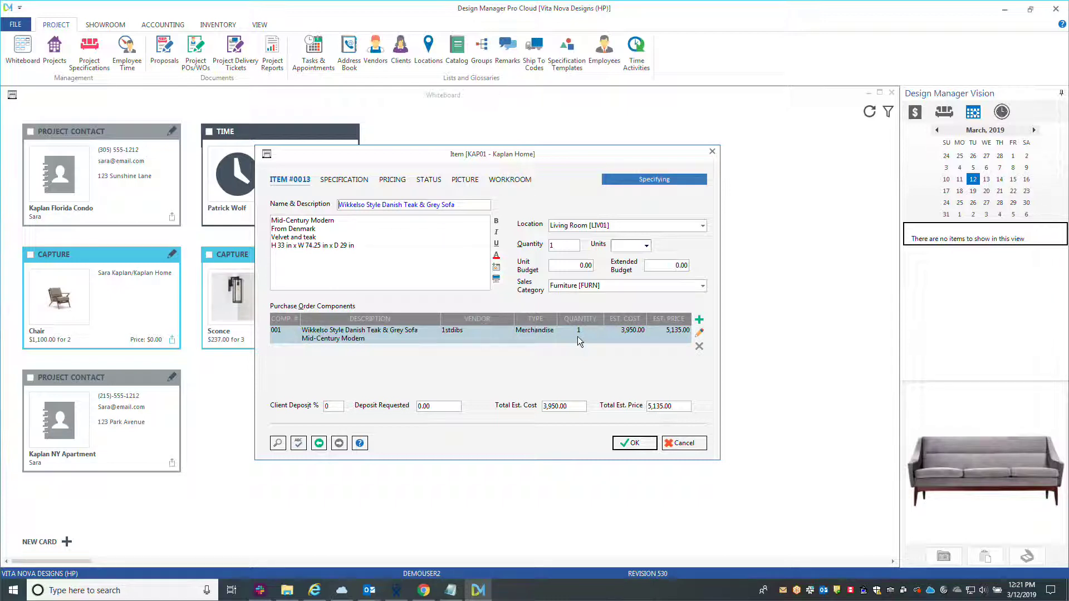
Close the new sofa item and set the Sconce card's sales category to Lighting [LIGHT].
click(645, 452)
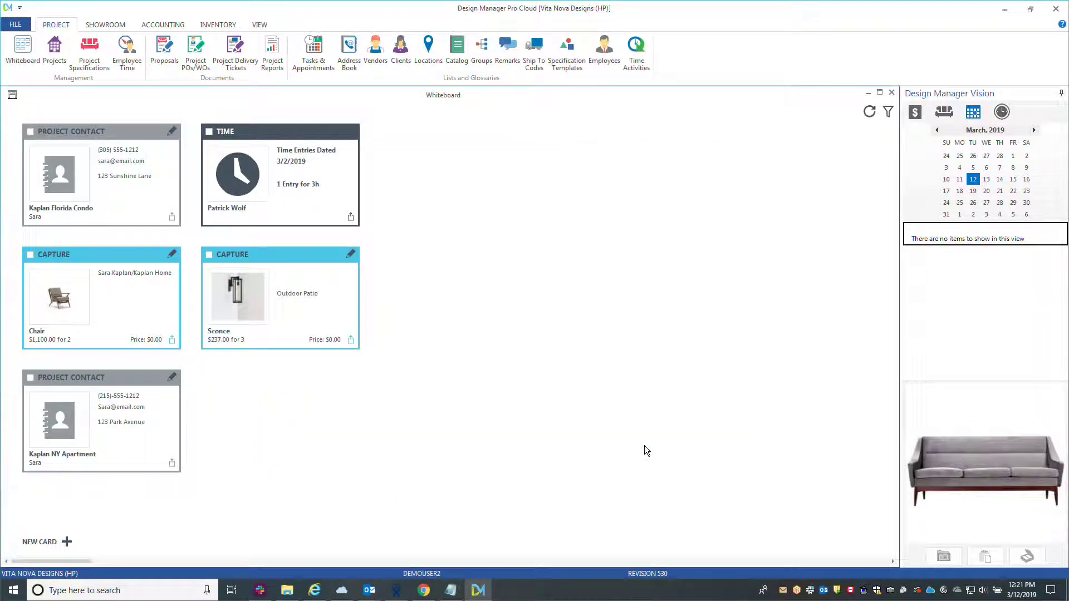
click(352, 255)
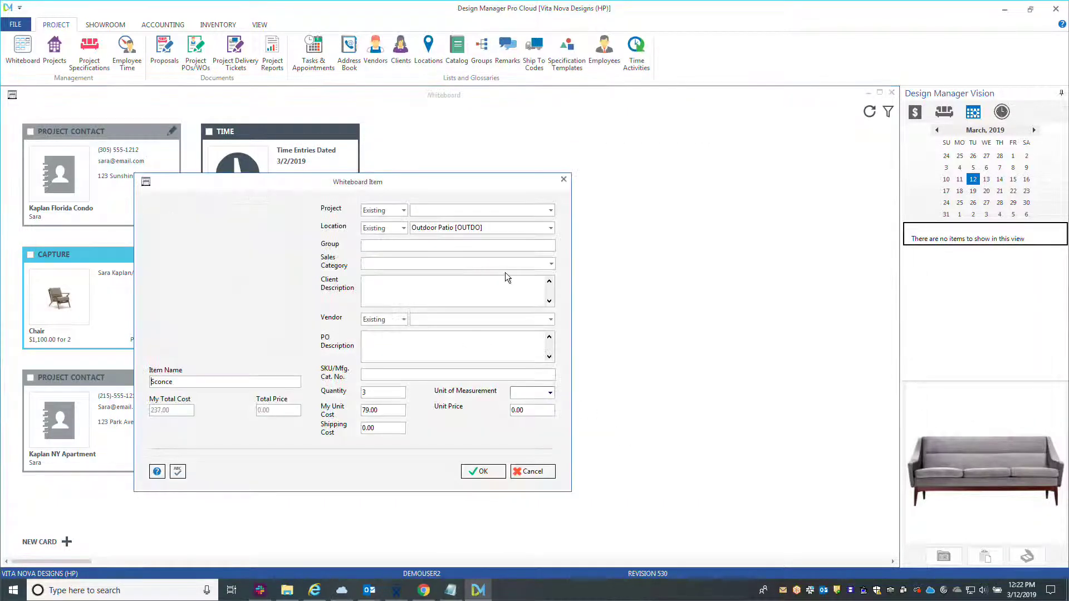
click(550, 263)
text(li)
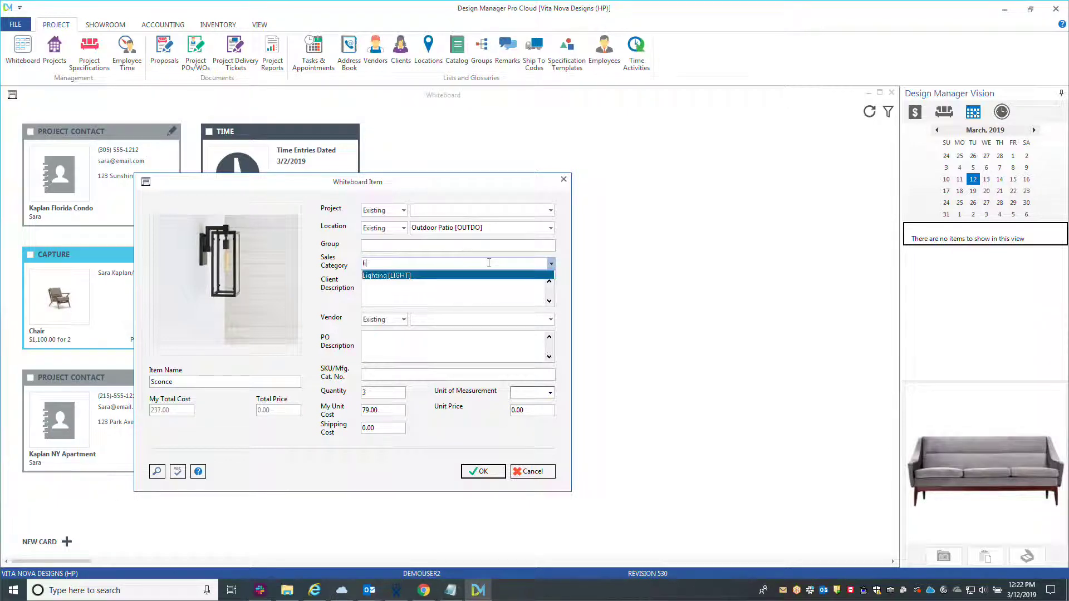
click(485, 275)
Set Phillip Jeffries Ltd. as the Sconce card's vendor and save the card.
click(483, 319)
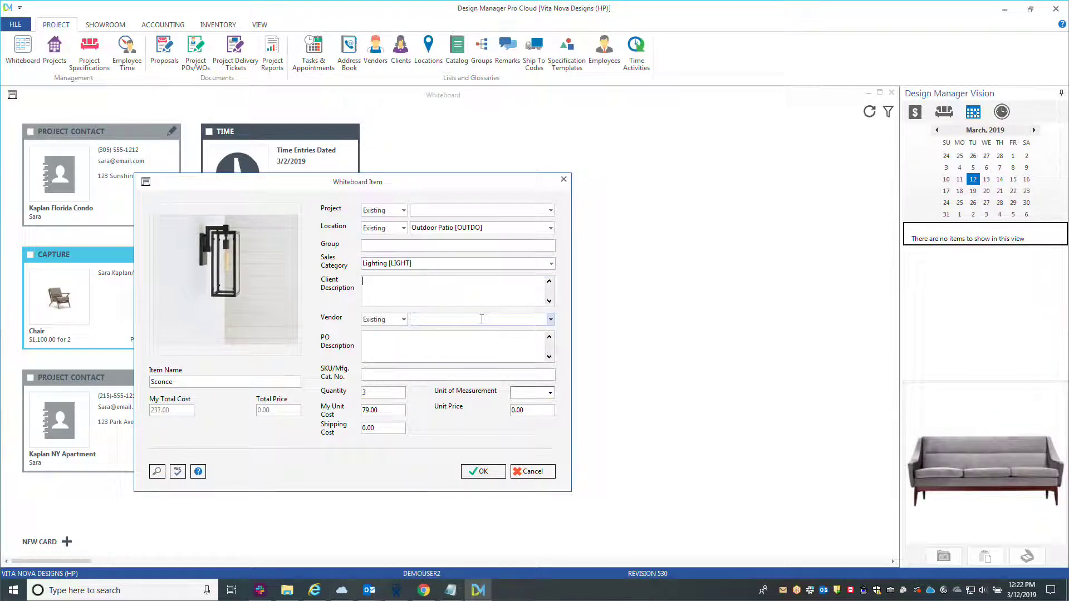
text(p)
click(472, 346)
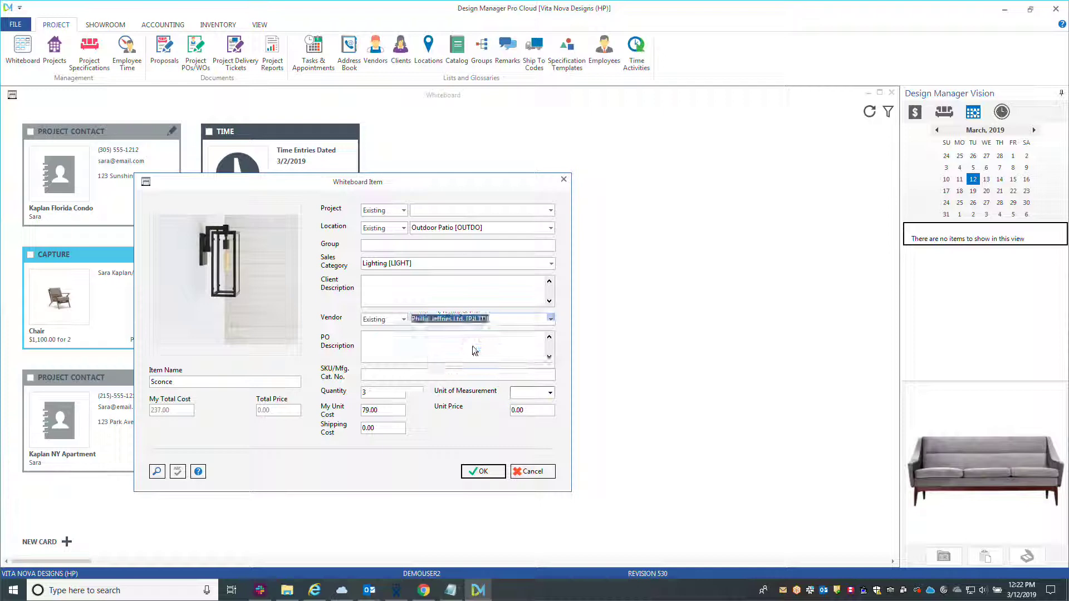
click(483, 471)
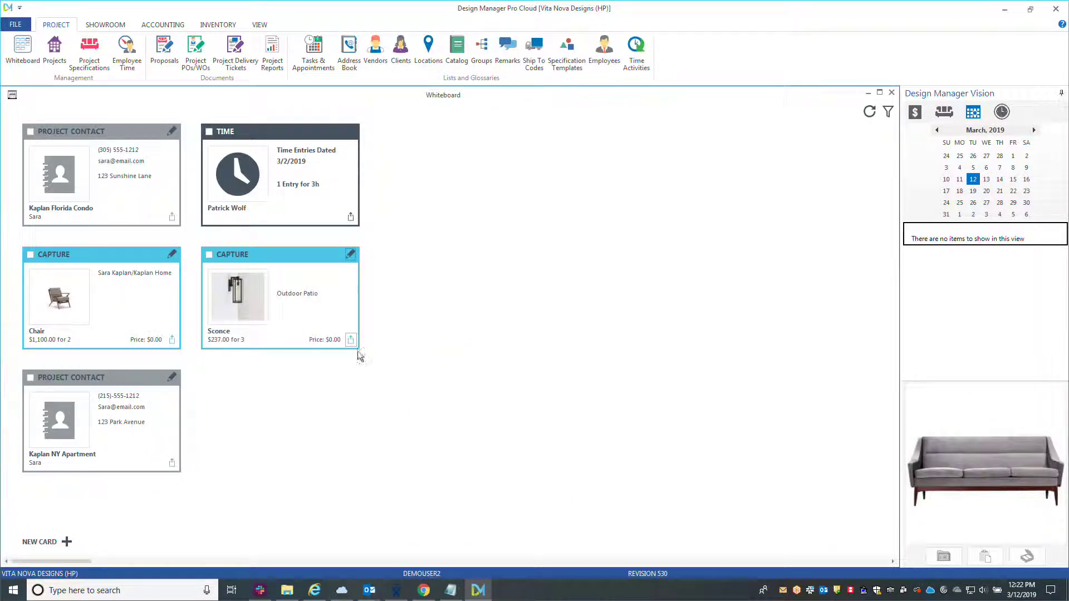
Create inventory stock item SCONCE0001 from the Sconce card and save it.
click(352, 341)
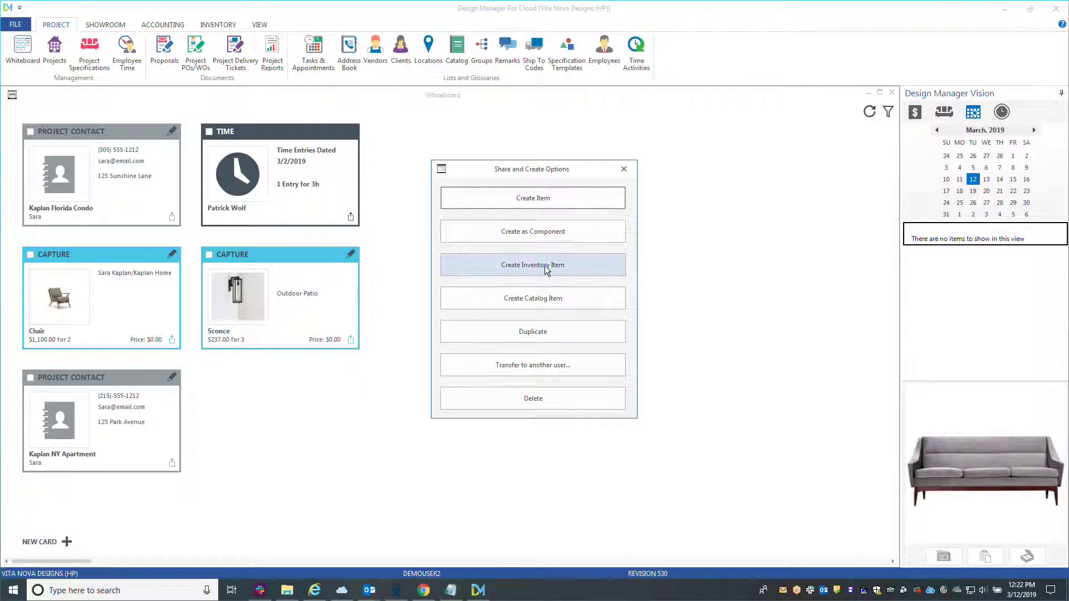
click(551, 265)
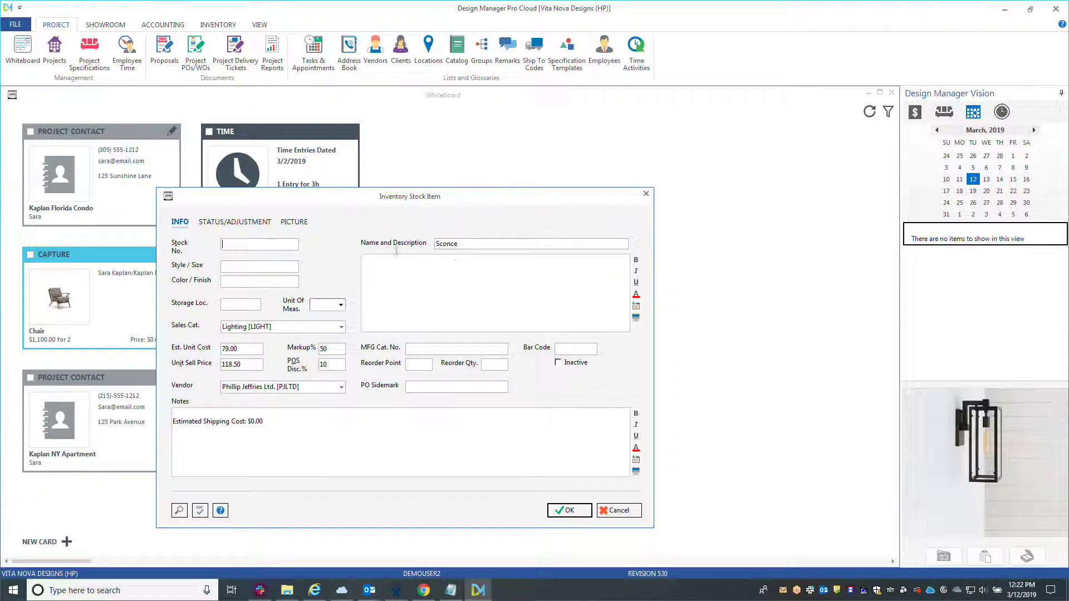
text(SCONCE)
text(0001)
click(569, 510)
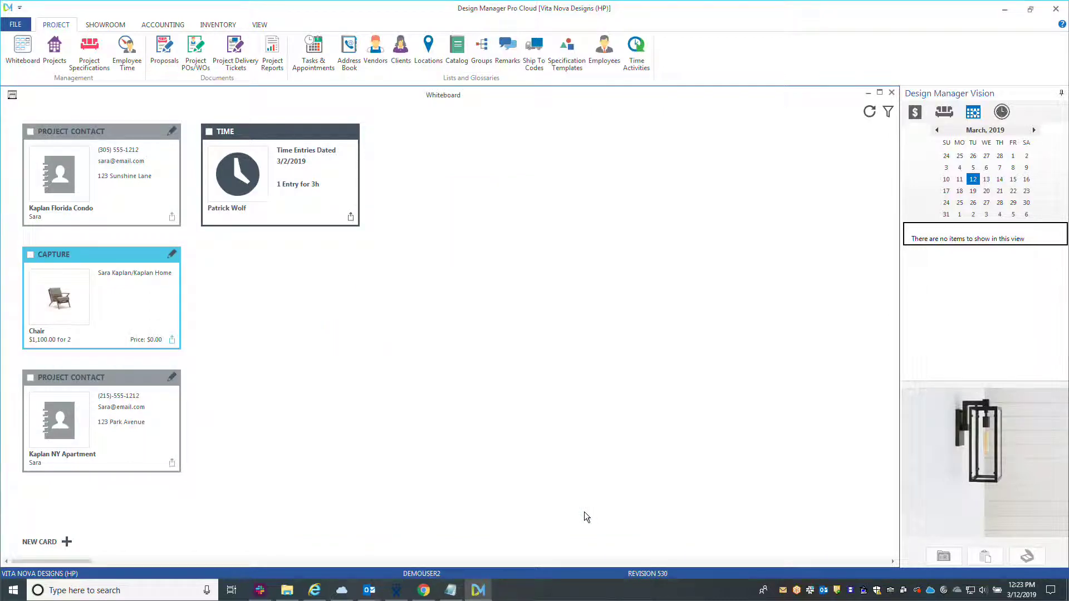
click(222, 25)
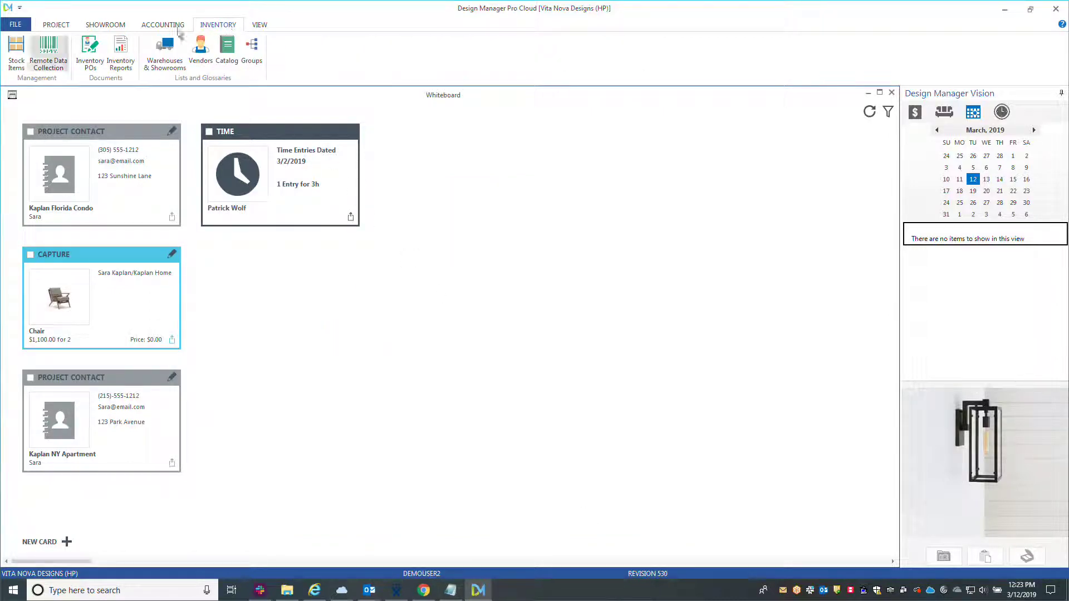
click(16, 53)
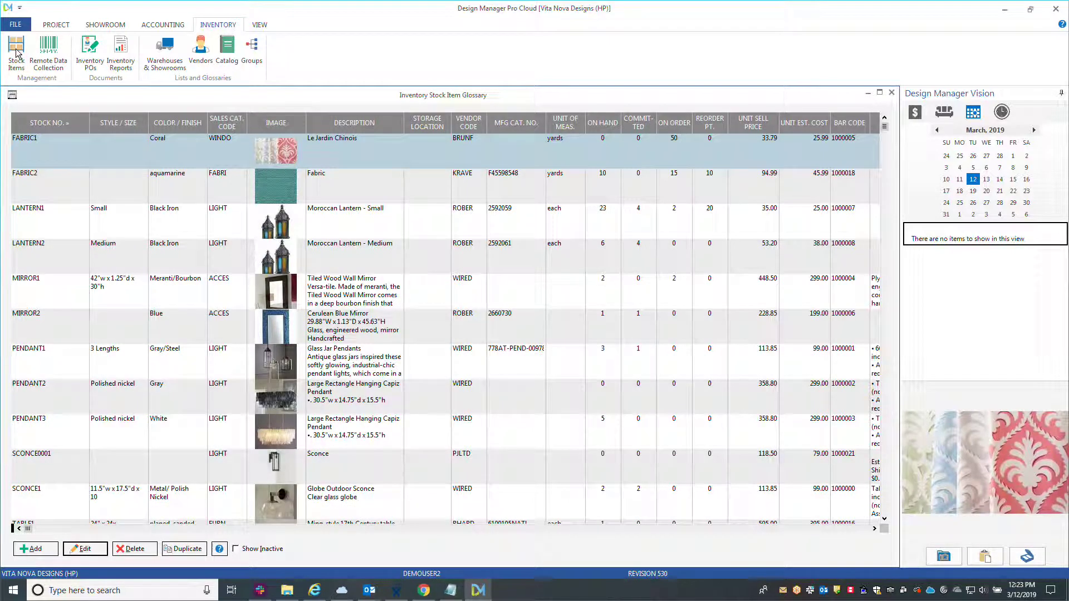
click(420, 466)
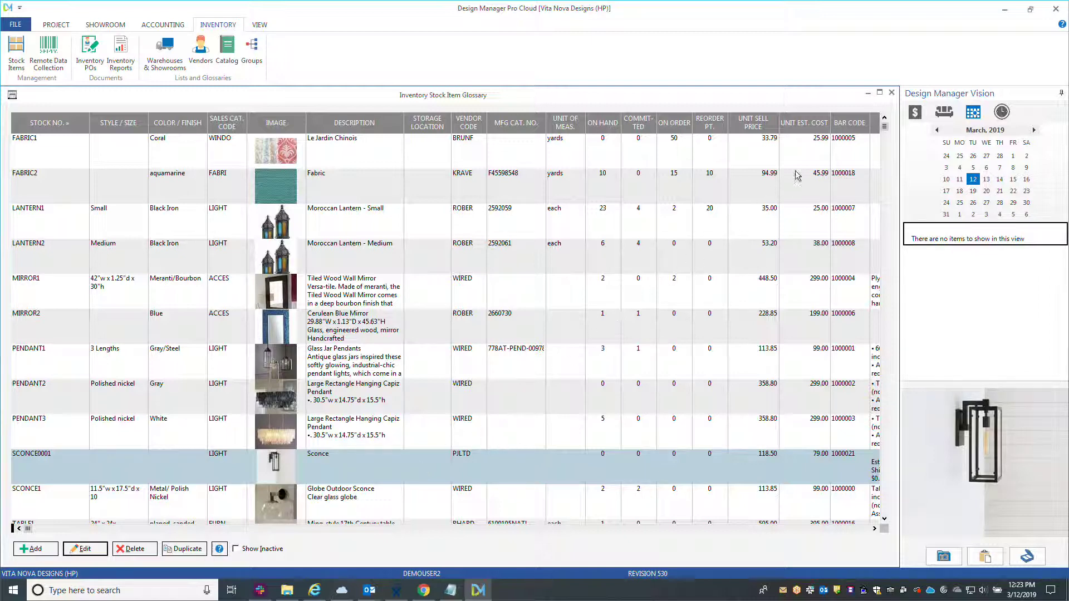
click(892, 94)
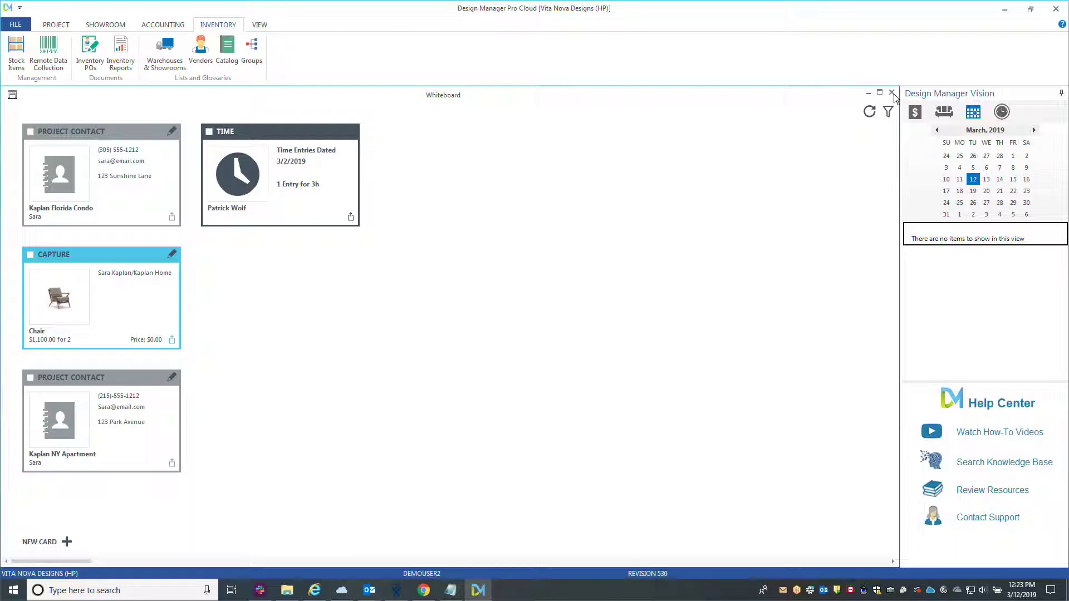
Create catalog item CHAIR0001 from the Chair card, review the new catalog record and close it.
click(173, 340)
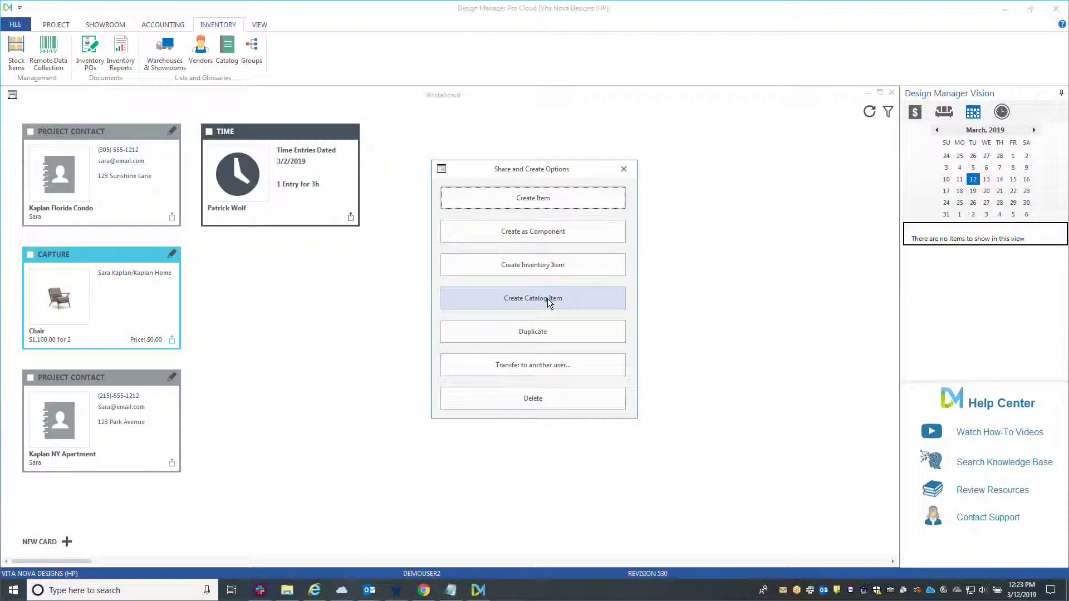
click(547, 303)
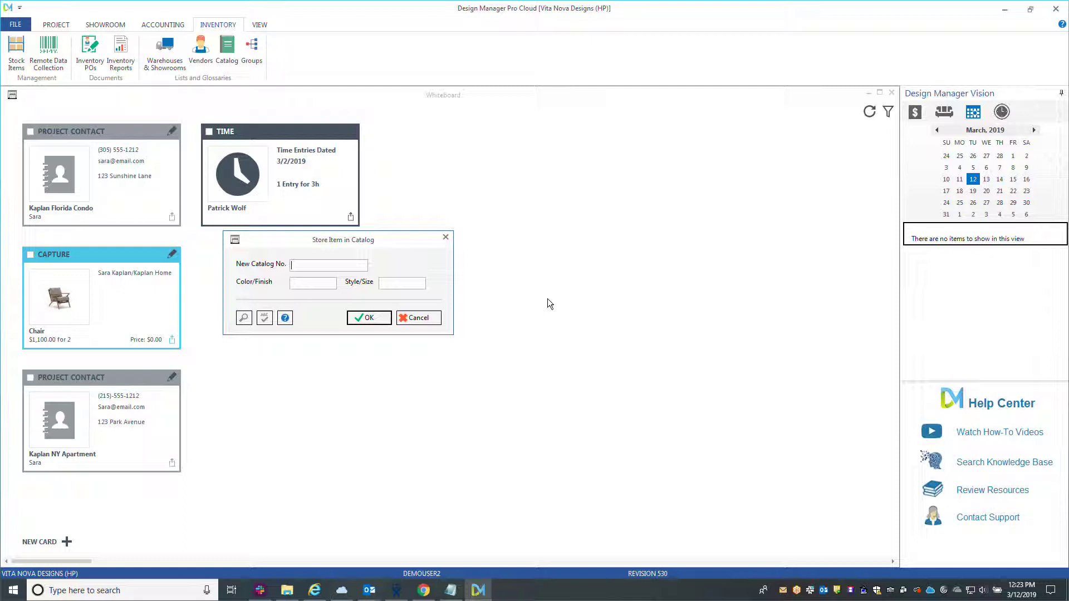
text(CHA)
text(IR0001)
click(378, 320)
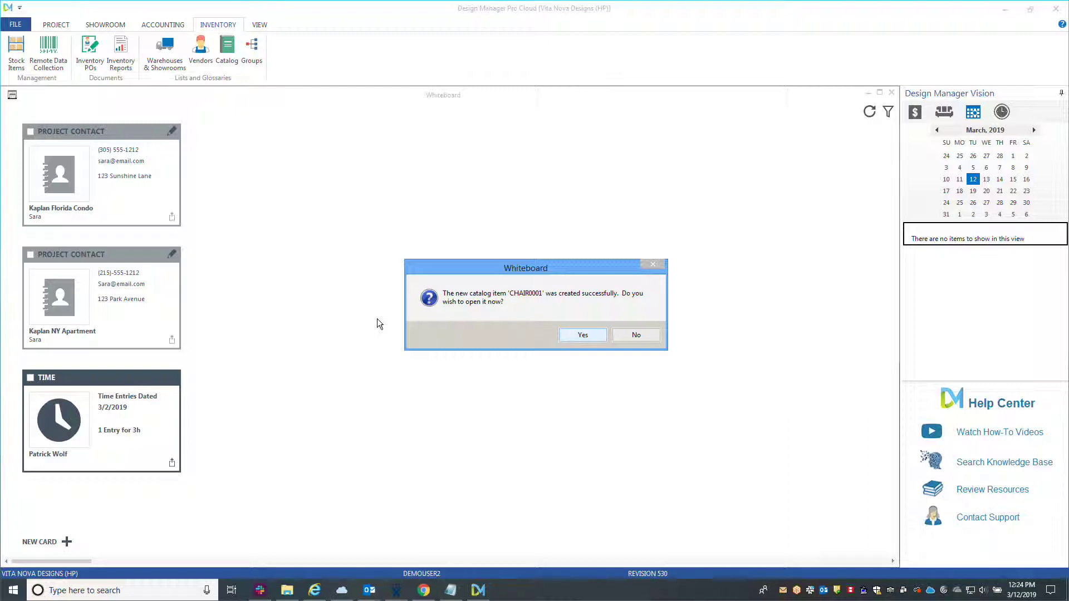
click(587, 336)
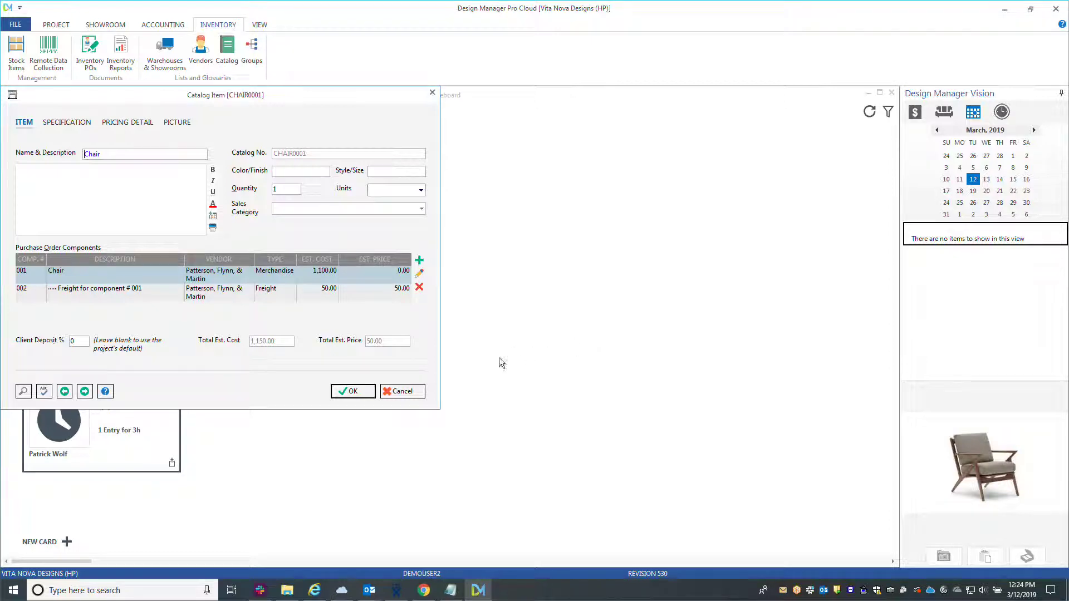
click(357, 393)
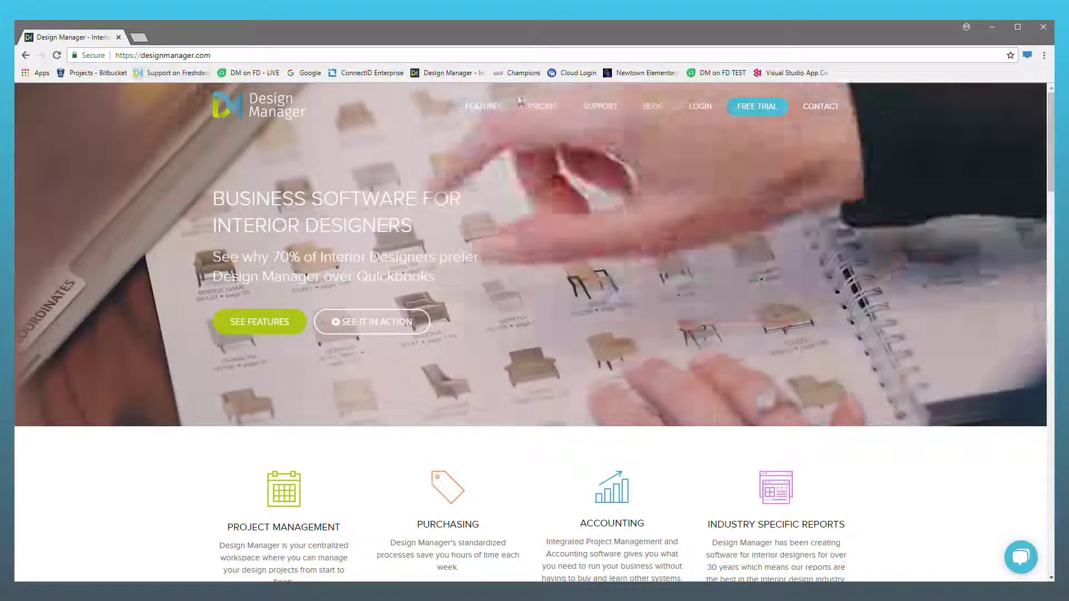
mouse_move(600, 105)
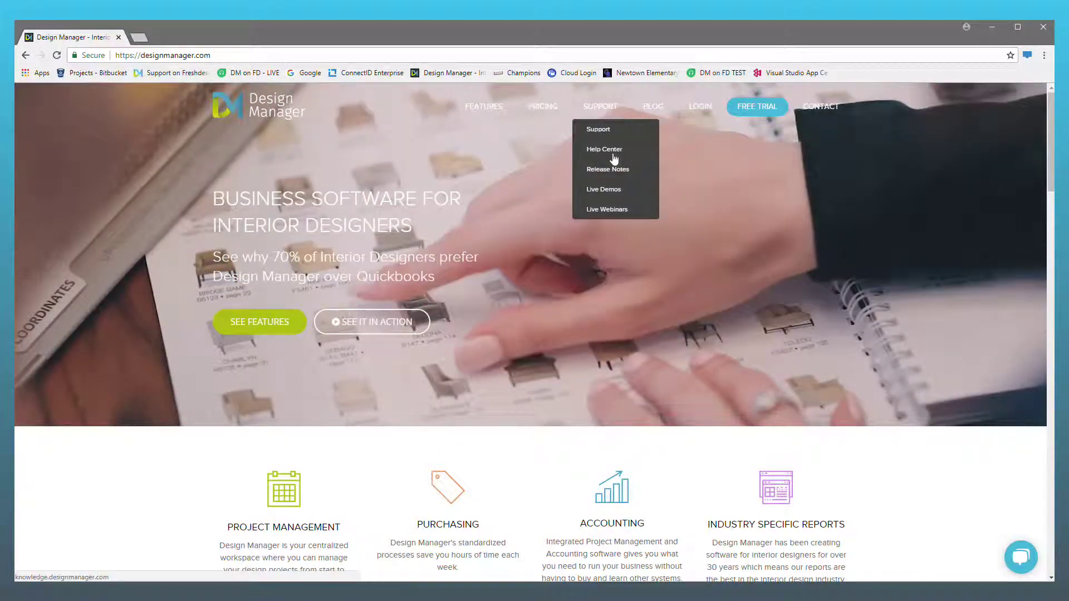
Go to the Help Center page from the site's Support navigation.
click(604, 149)
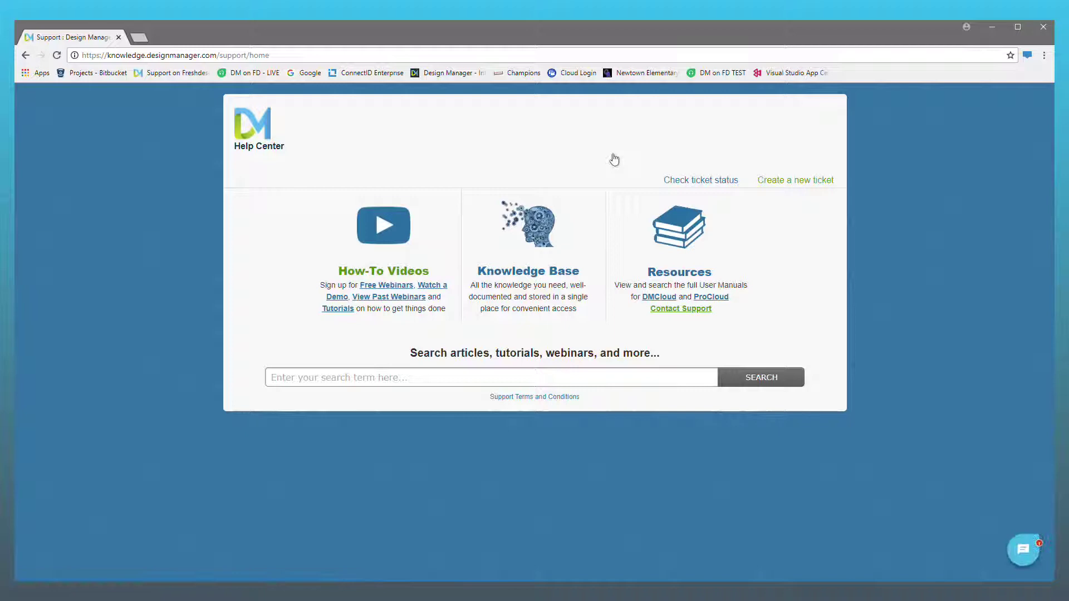